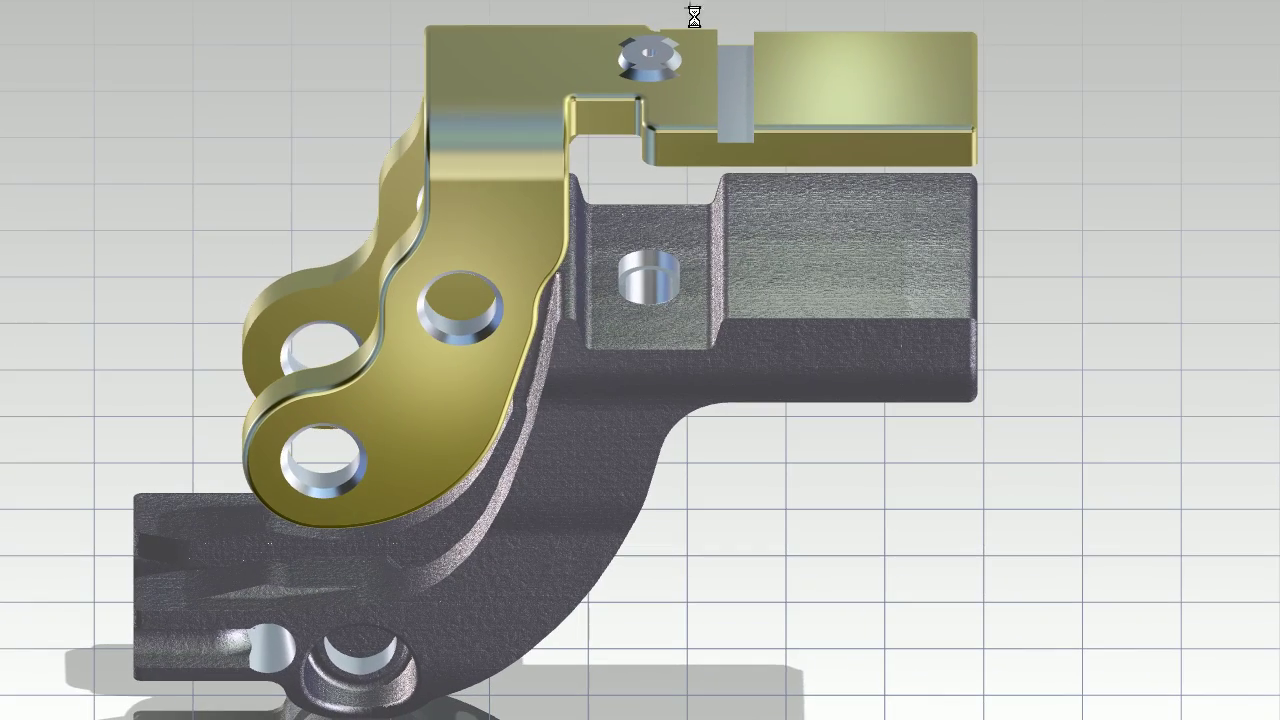
Step: Stretch the bracket's top flange and cast pad right ends to 2.75, then grab the groove's rotation handle
drag(688, 8, 993, 430)
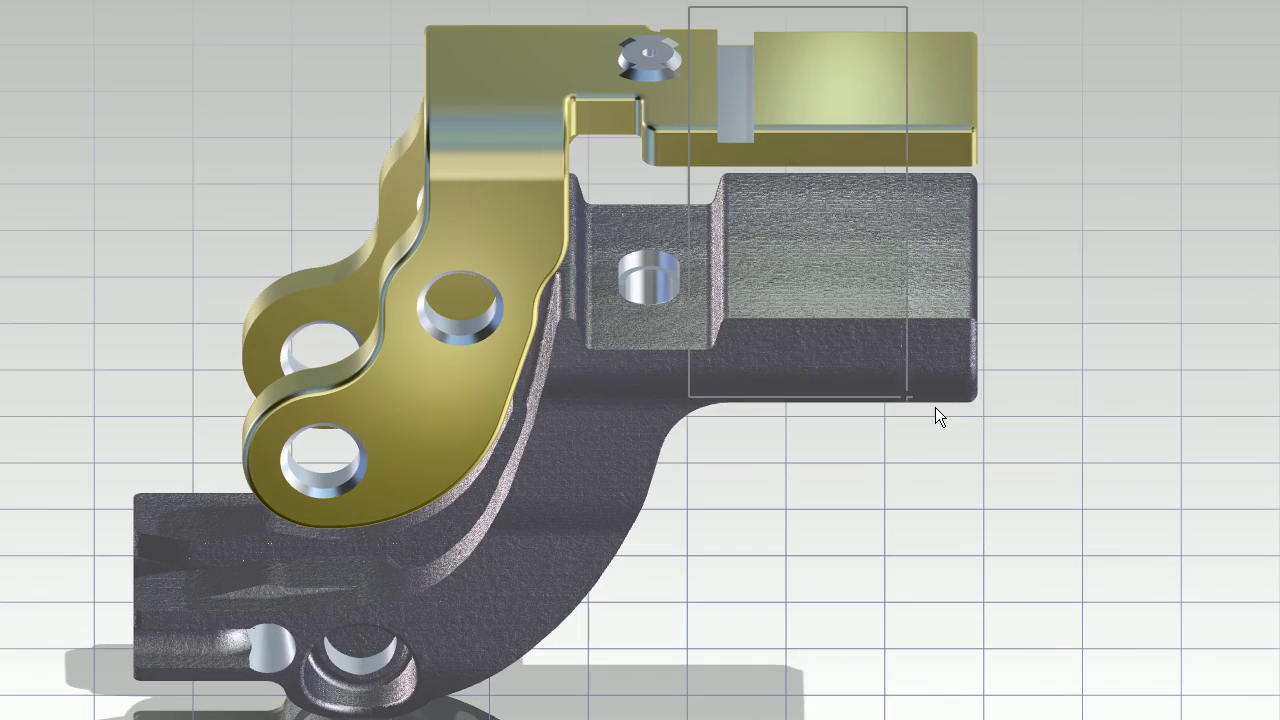
click(1036, 392)
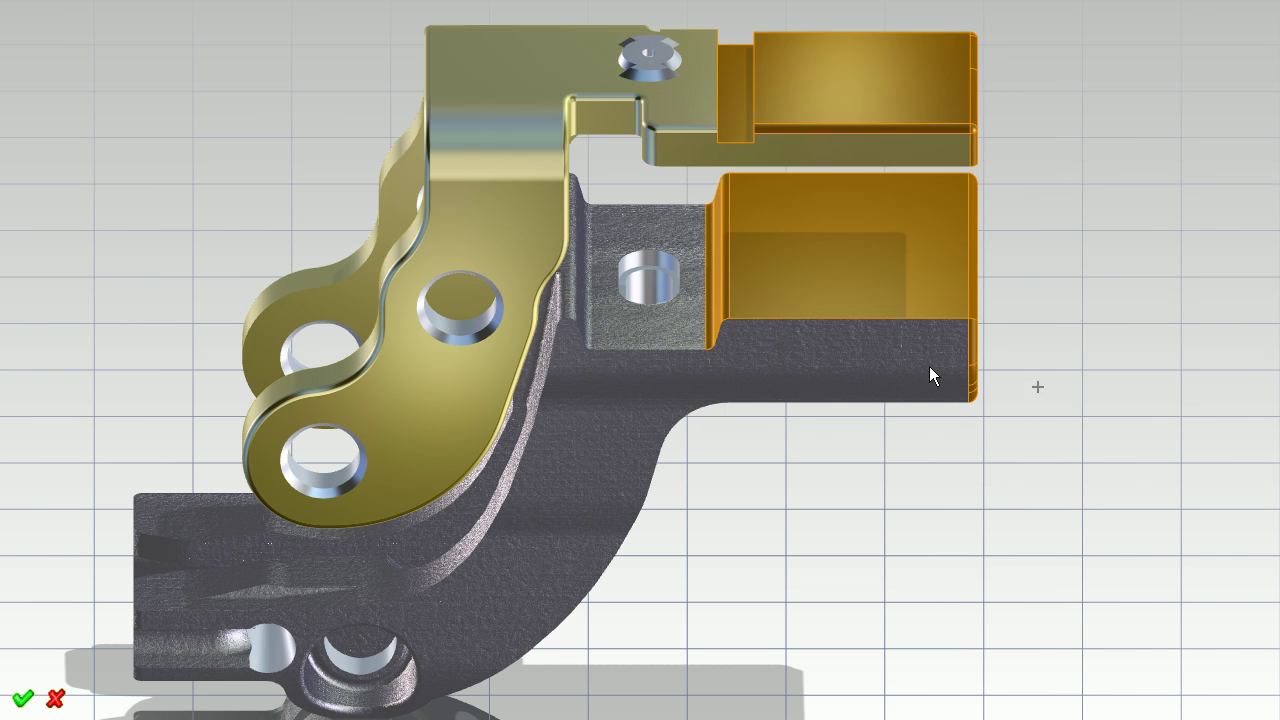
click(857, 318)
drag(893, 319, 910, 318)
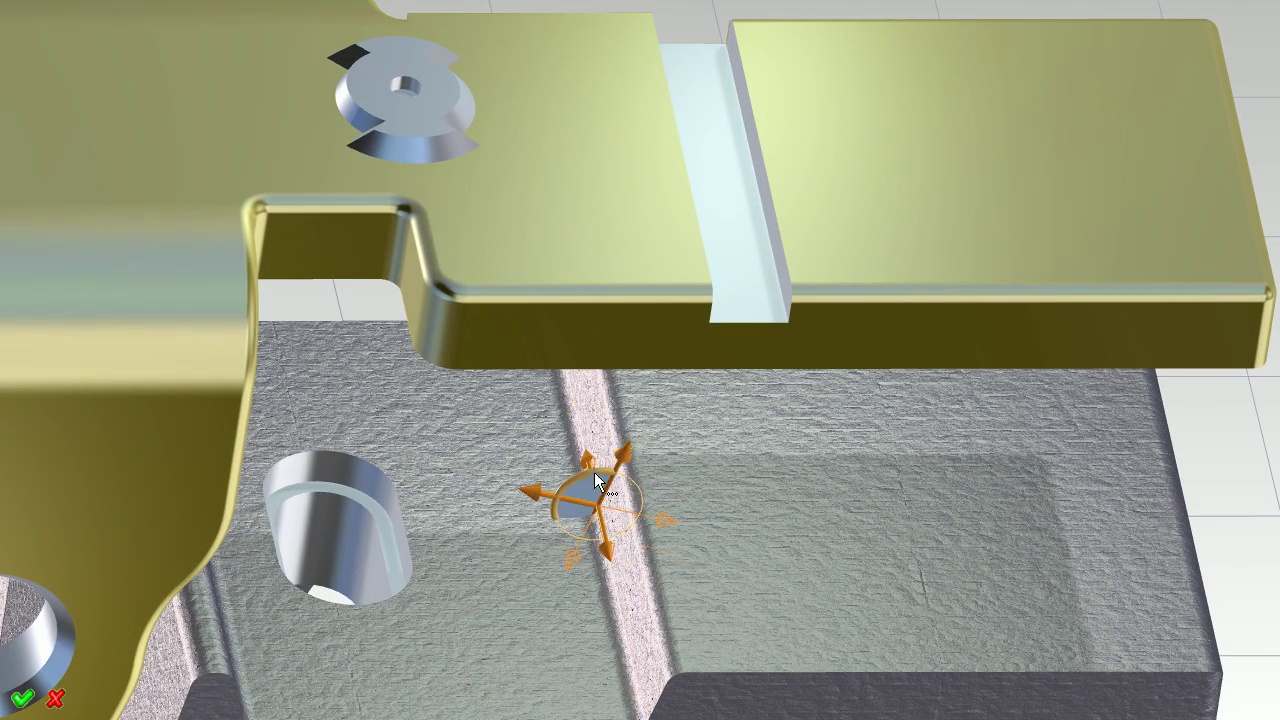
click(594, 472)
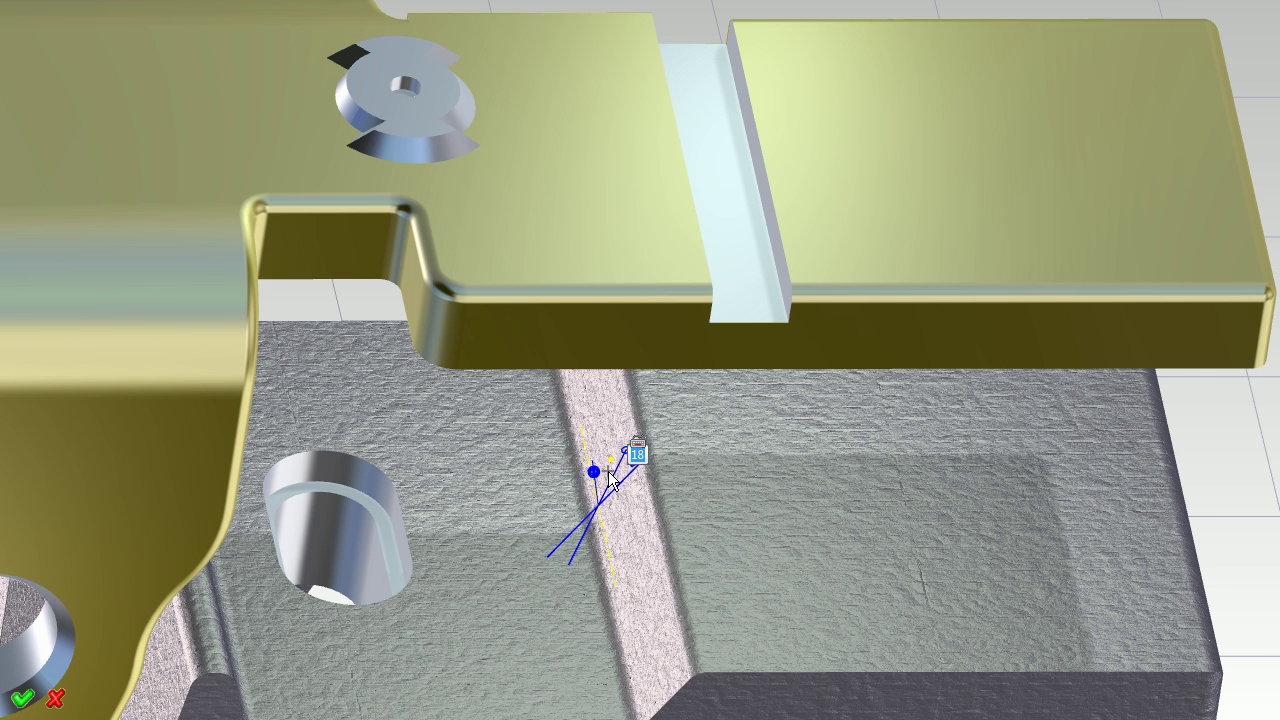